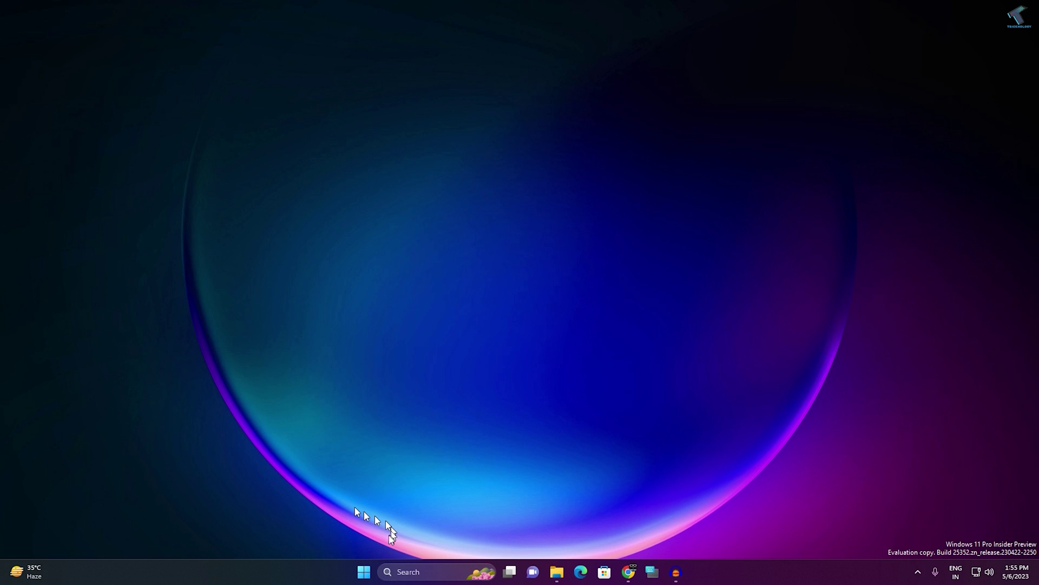
Open Mouse Properties via Settings > Bluetooth & devices > Mouse > Additional mouse settings, and centre it
{"action": "right_click", "coordinate": [363, 572]}
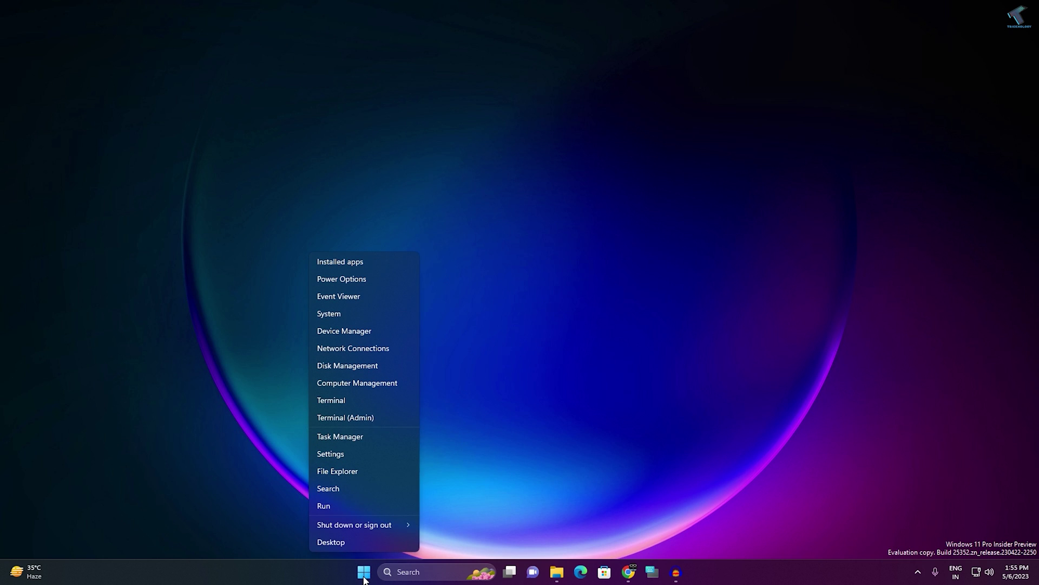
{"action": "left_click", "coordinate": [373, 454]}
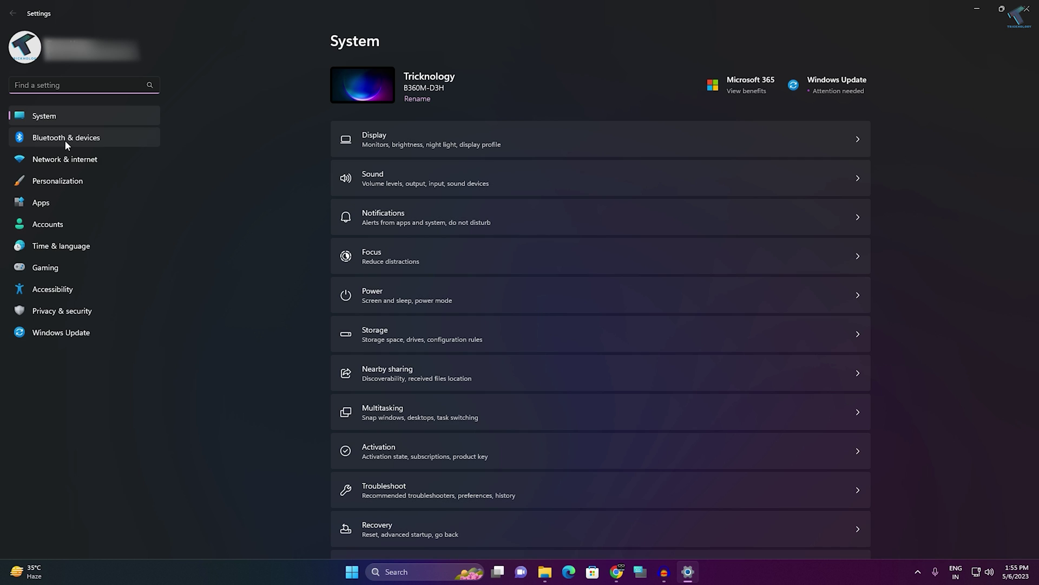
{"action": "left_click", "coordinate": [65, 141]}
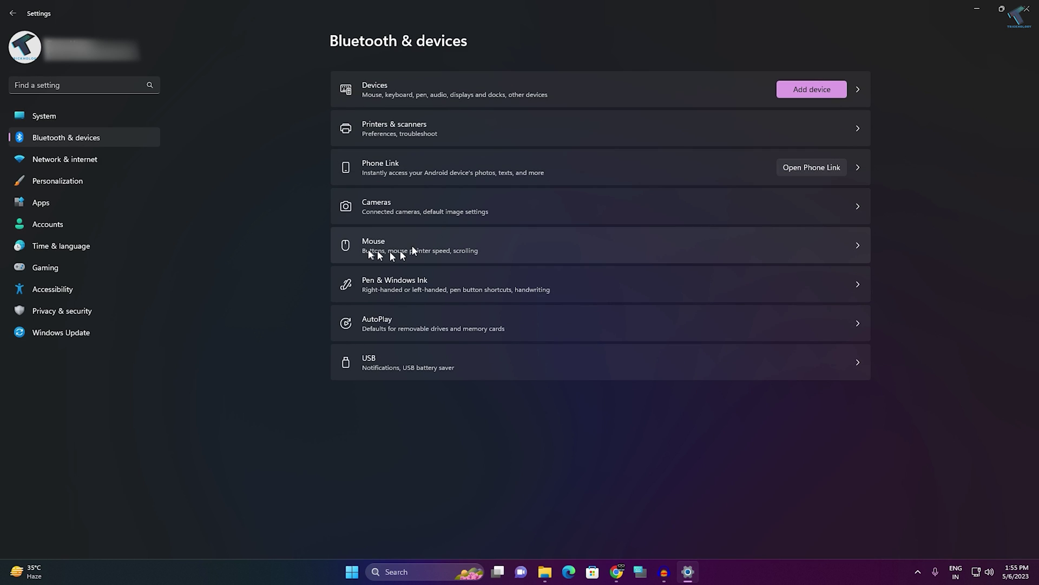
{"action": "left_click", "coordinate": [397, 249]}
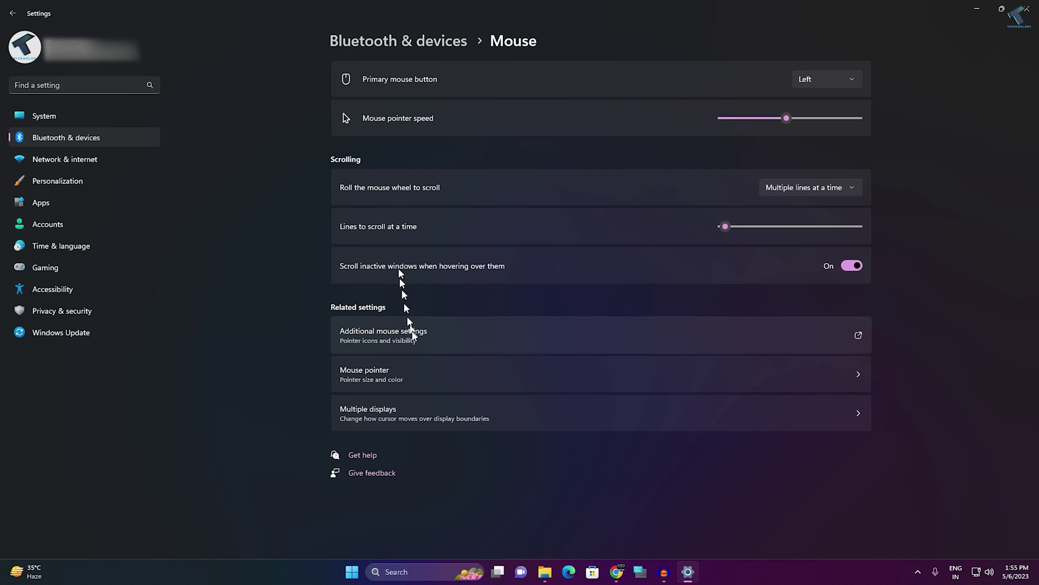
{"action": "left_click", "coordinate": [406, 335]}
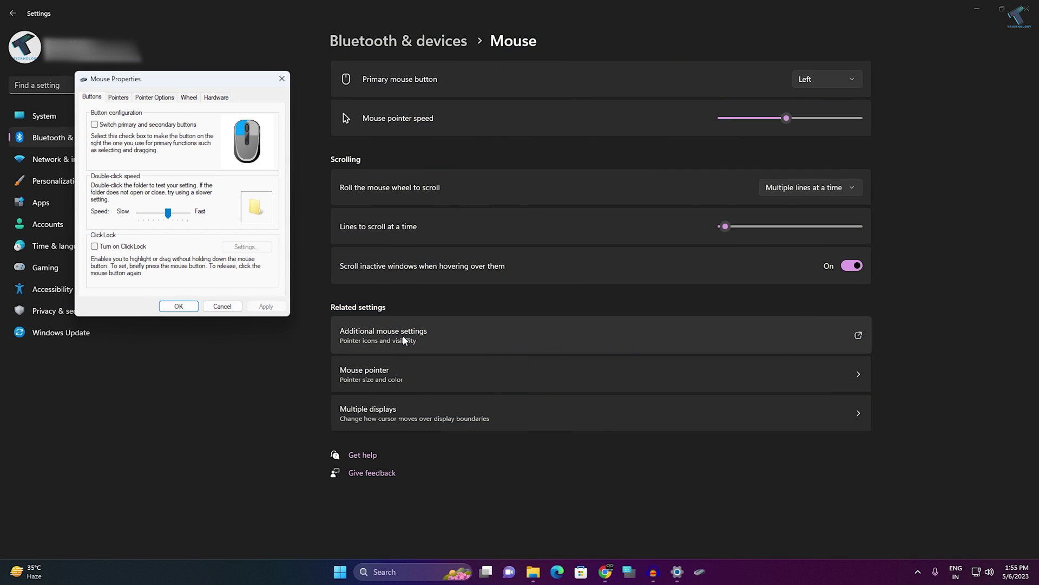
{"action": "left_click_drag", "start_coordinate": [183, 76], "coordinate": [405, 126]}
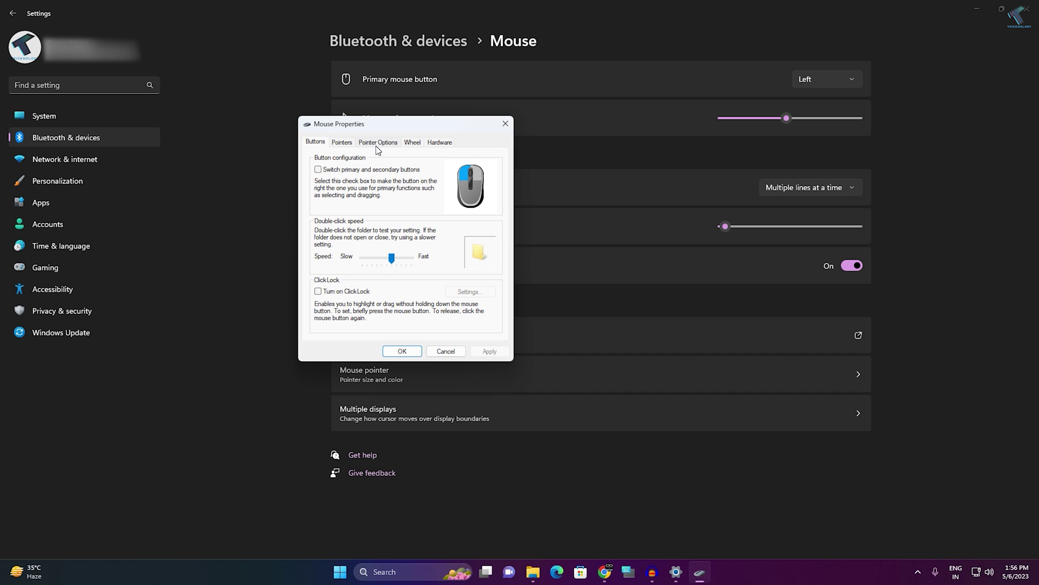
Uncheck Display pointer trails and save it, then reopen Mouse Properties on Pointer Options
{"action": "left_click", "coordinate": [378, 143]}
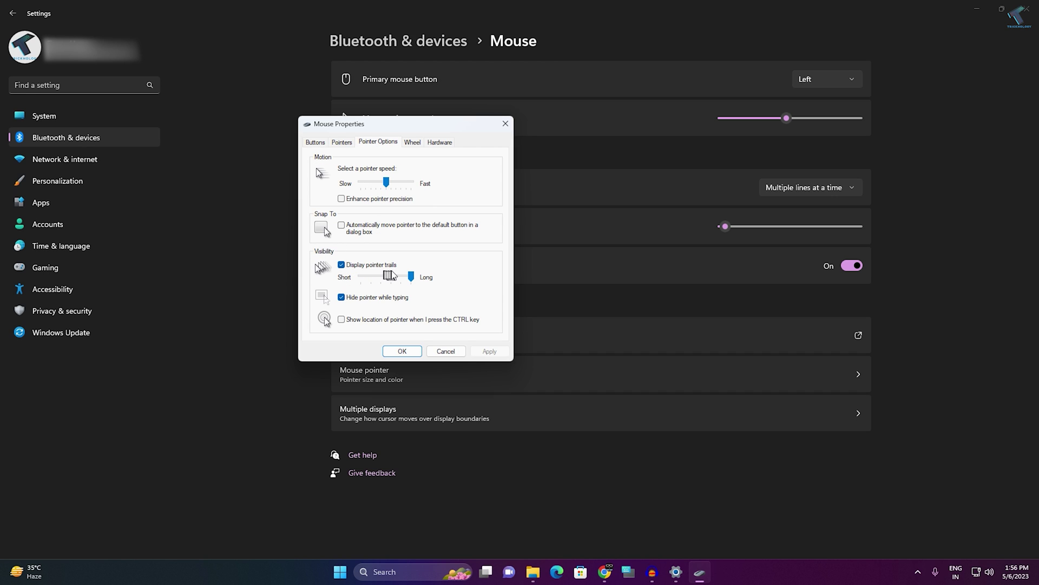
{"action": "left_click", "coordinate": [342, 265]}
{"action": "left_click", "coordinate": [490, 351]}
{"action": "left_click", "coordinate": [401, 351]}
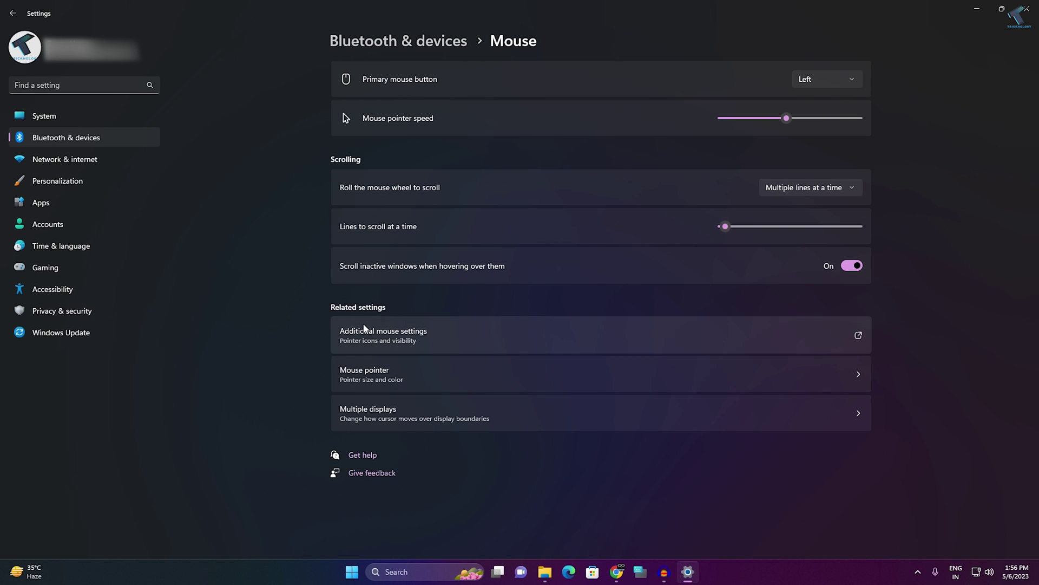
{"action": "left_click", "coordinate": [385, 337]}
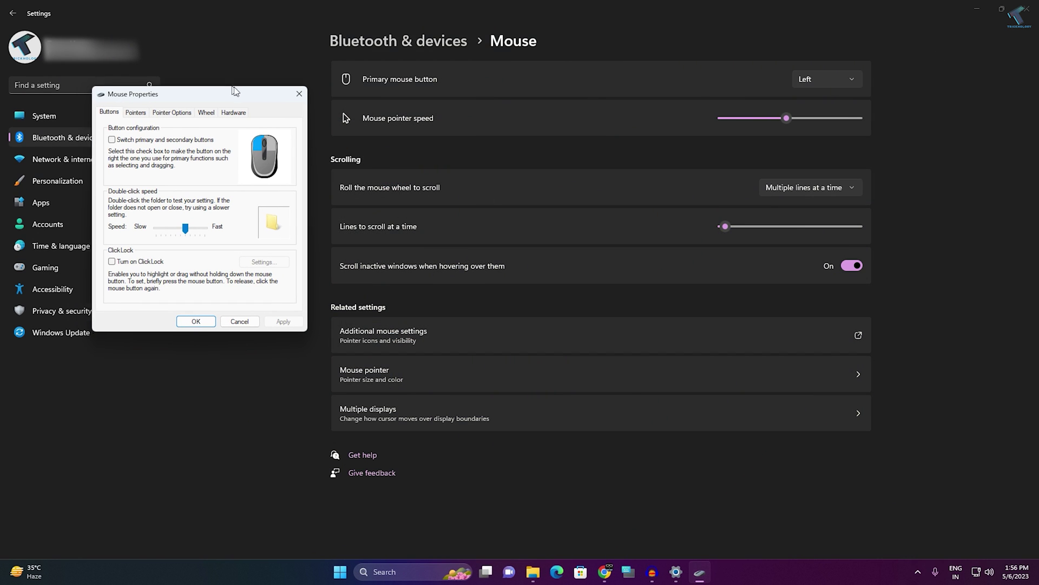
{"action": "left_click", "coordinate": [410, 158]}
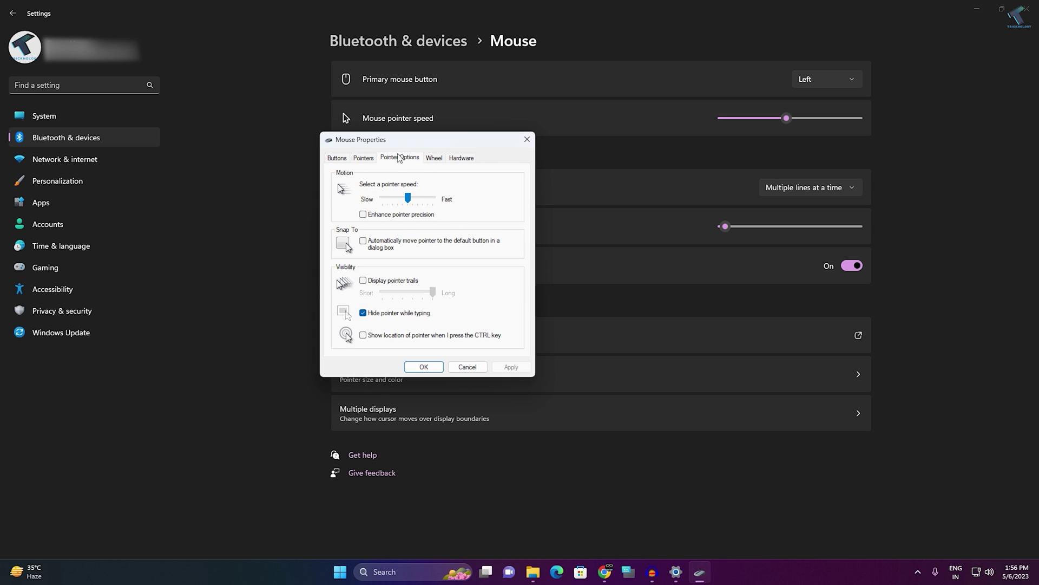
Check Display pointer trails on the Pointer Options tab, leaving the change unapplied
{"action": "left_click", "coordinate": [363, 280]}
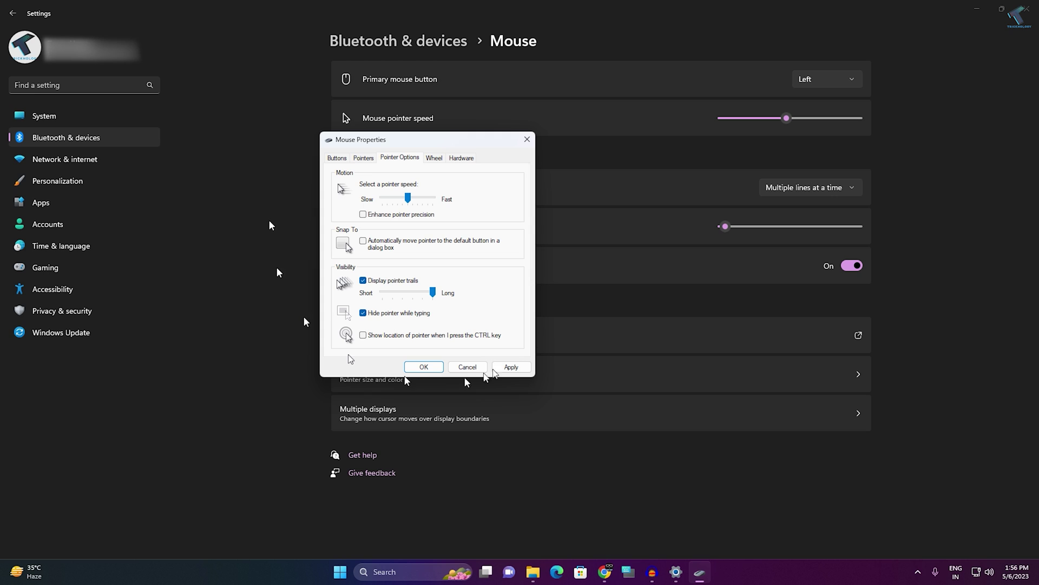